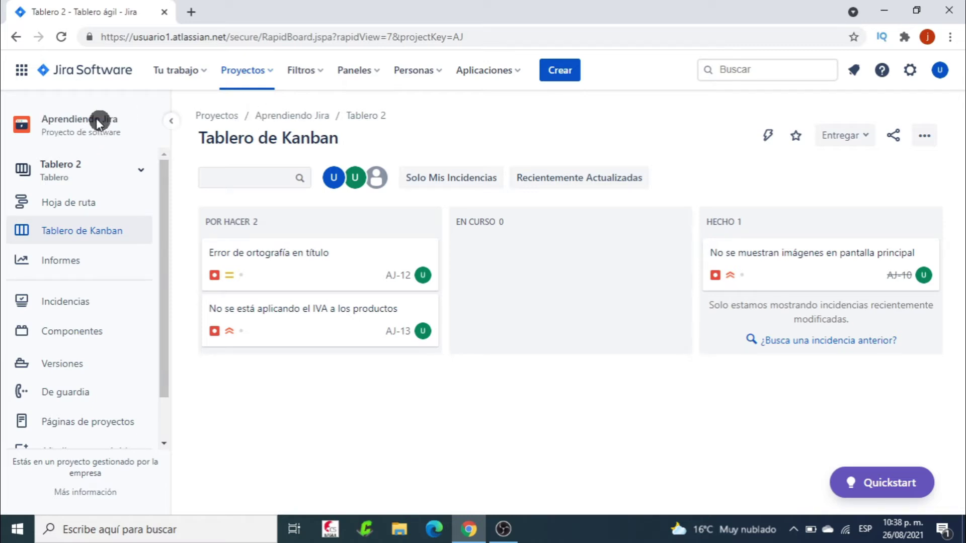
Check the signed-in account's menu and the list of boards belonging to the Aprendiendo Jira project.
{"action": "left_click", "coordinate": [940, 74]}
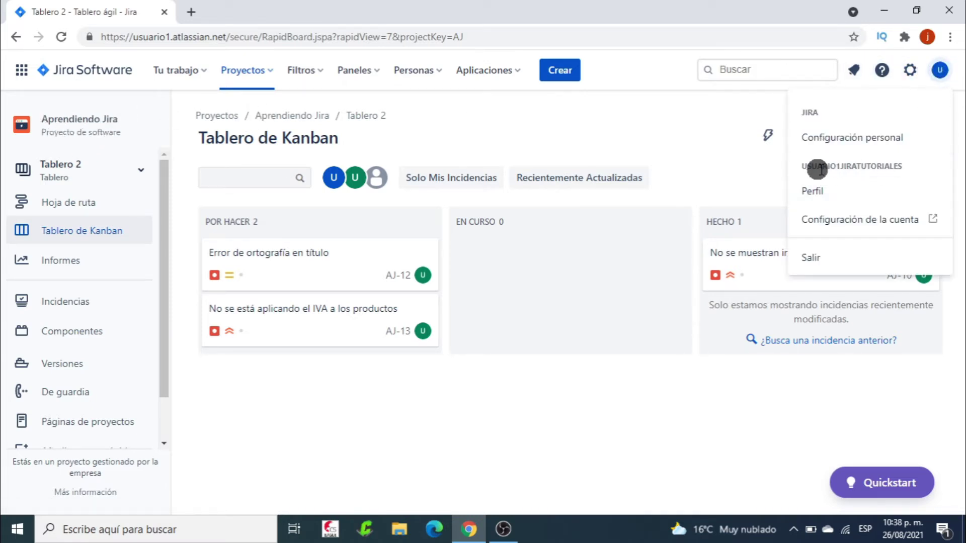
{"action": "left_click", "coordinate": [603, 130]}
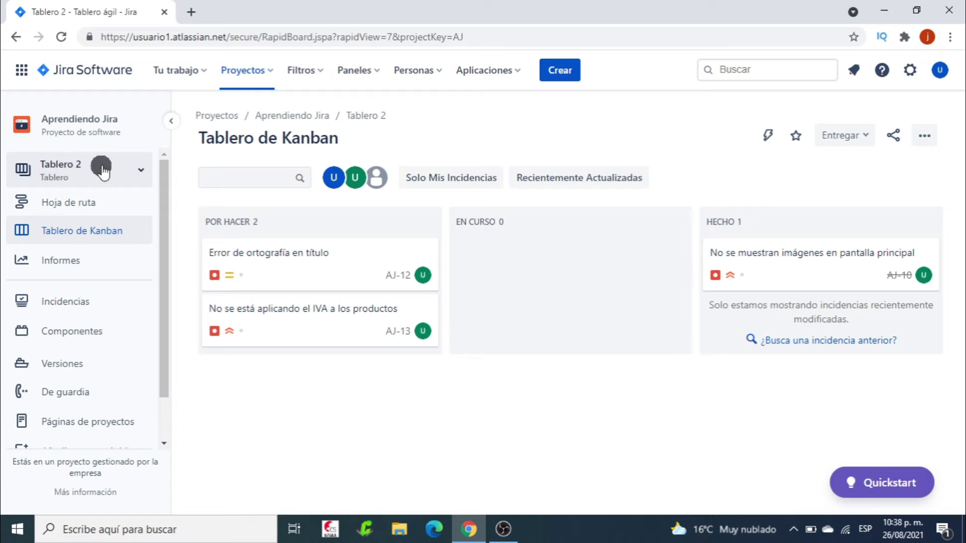
{"action": "left_click", "coordinate": [141, 171]}
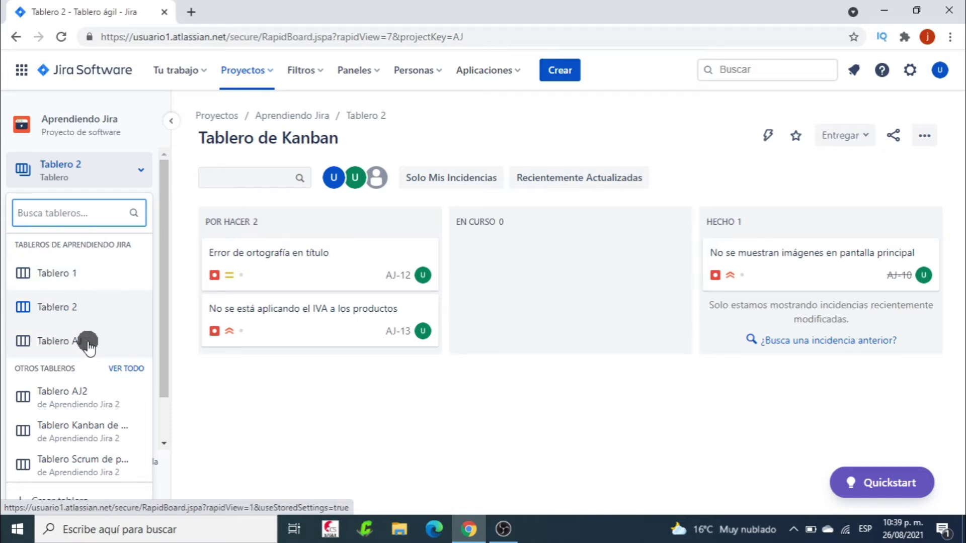
{"action": "left_click", "coordinate": [429, 119]}
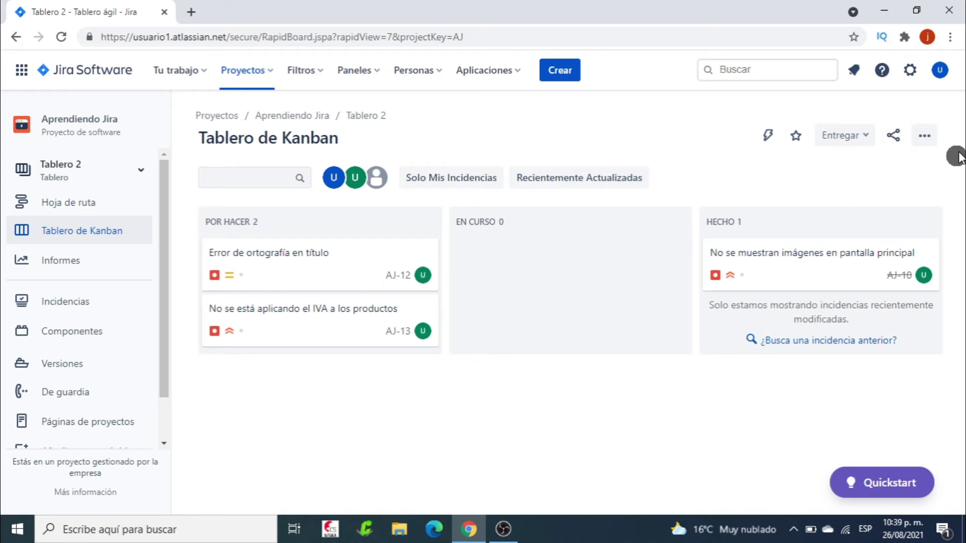
Open the configuration of Tablero 2 and examine its general details, administrators, location and filter settings.
{"action": "left_click", "coordinate": [925, 136]}
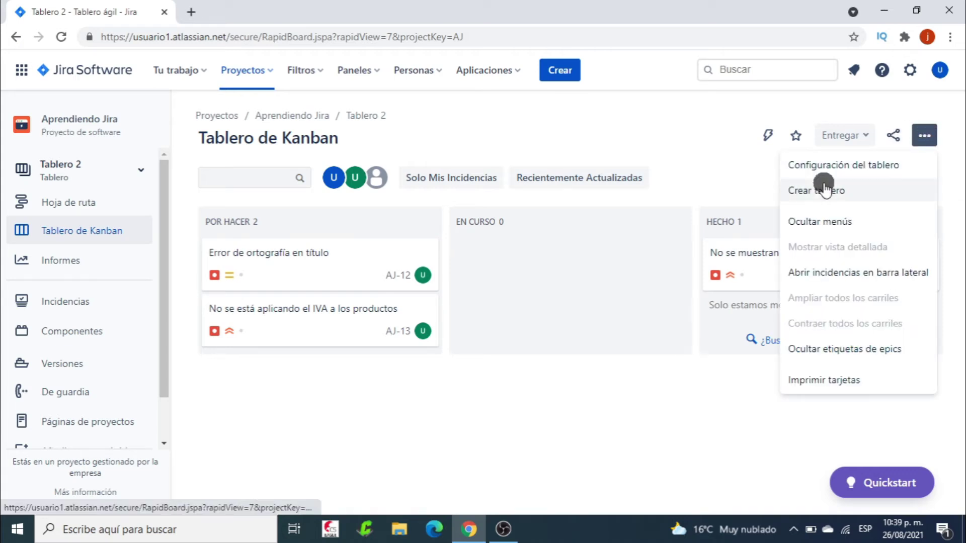
{"action": "left_click", "coordinate": [855, 166]}
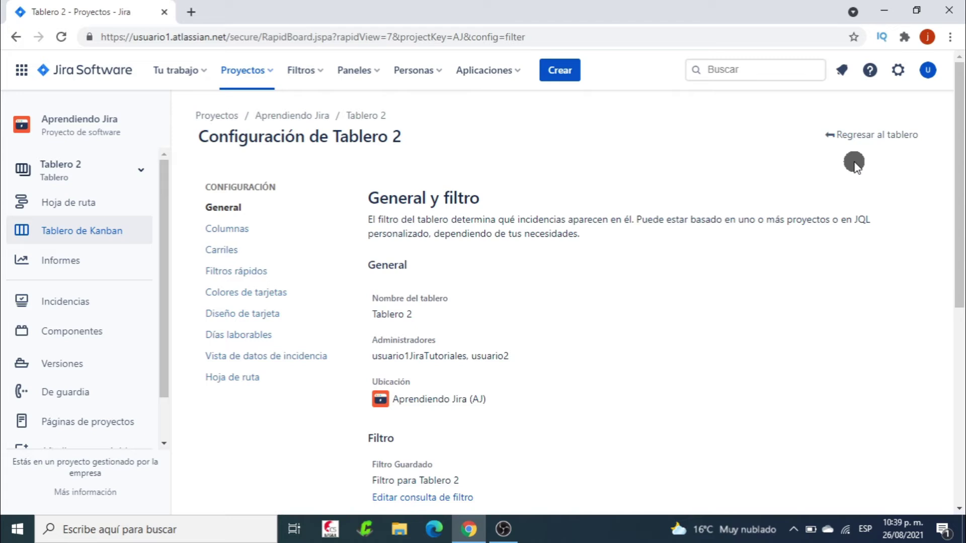
{"action": "scroll", "coordinate": [602, 152], "scroll_direction": "down", "scroll_amount": 1}
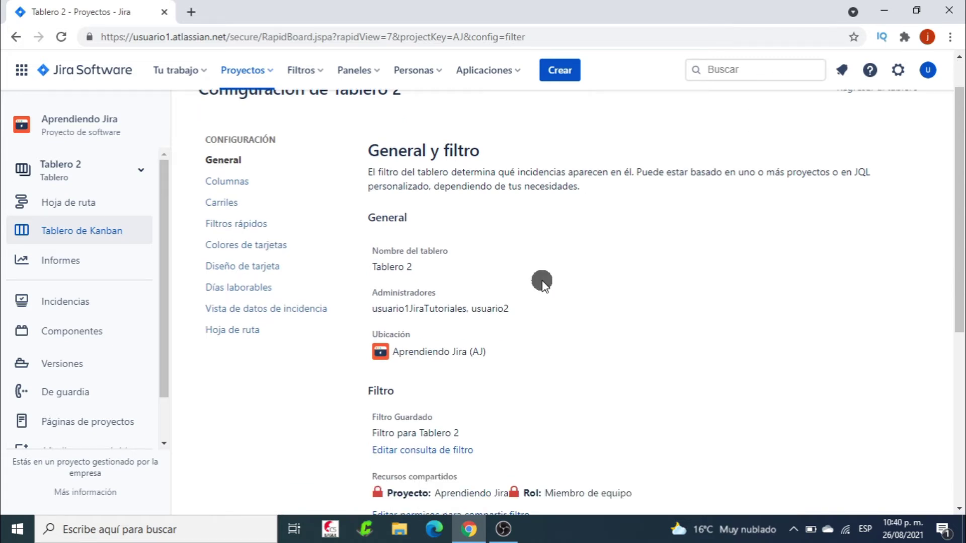
{"action": "scroll", "coordinate": [541, 280], "scroll_direction": "down", "scroll_amount": 1}
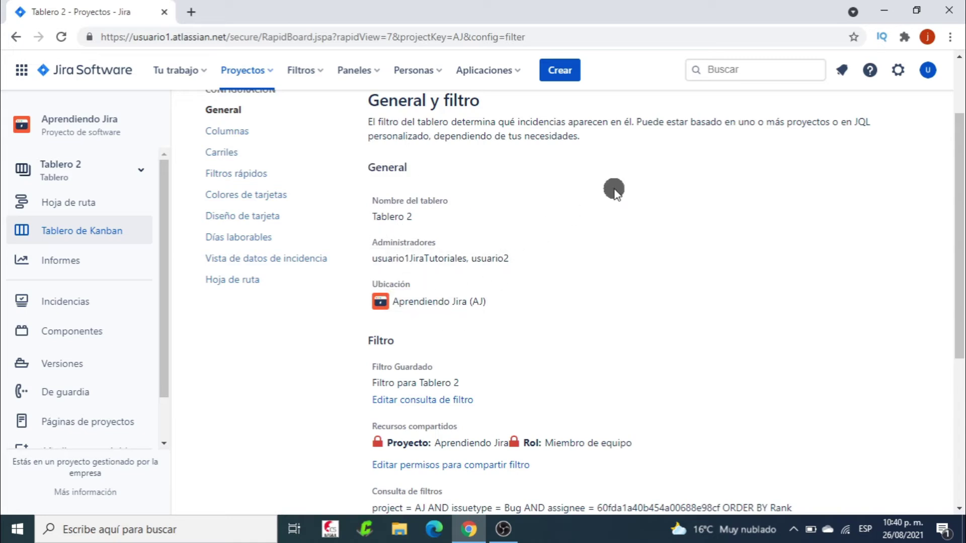
{"action": "scroll", "coordinate": [615, 187], "scroll_direction": "down", "scroll_amount": 2}
{"action": "scroll", "coordinate": [575, 262], "scroll_direction": "down", "scroll_amount": 4}
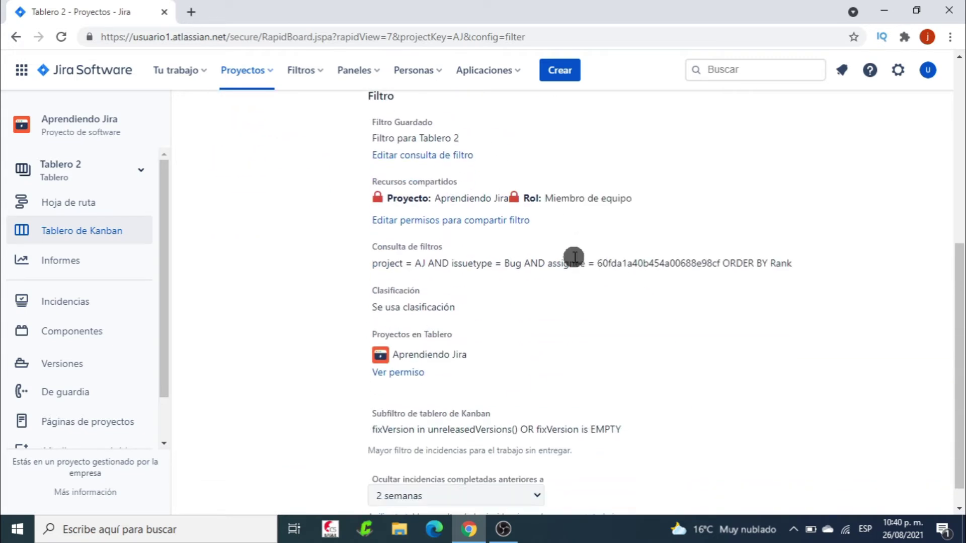
{"action": "scroll", "coordinate": [676, 382], "scroll_direction": "up", "scroll_amount": 7}
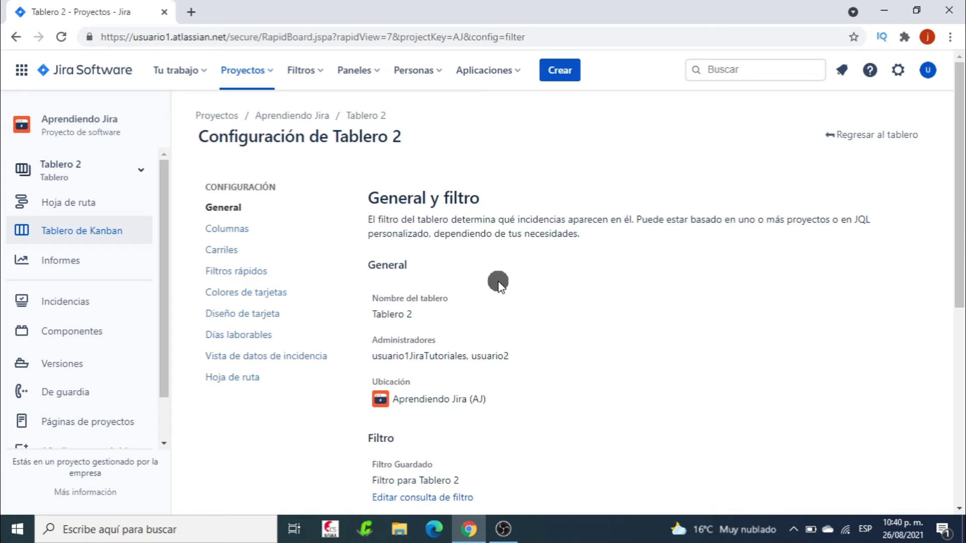
{"action": "scroll", "coordinate": [498, 283], "scroll_direction": "down", "scroll_amount": 1}
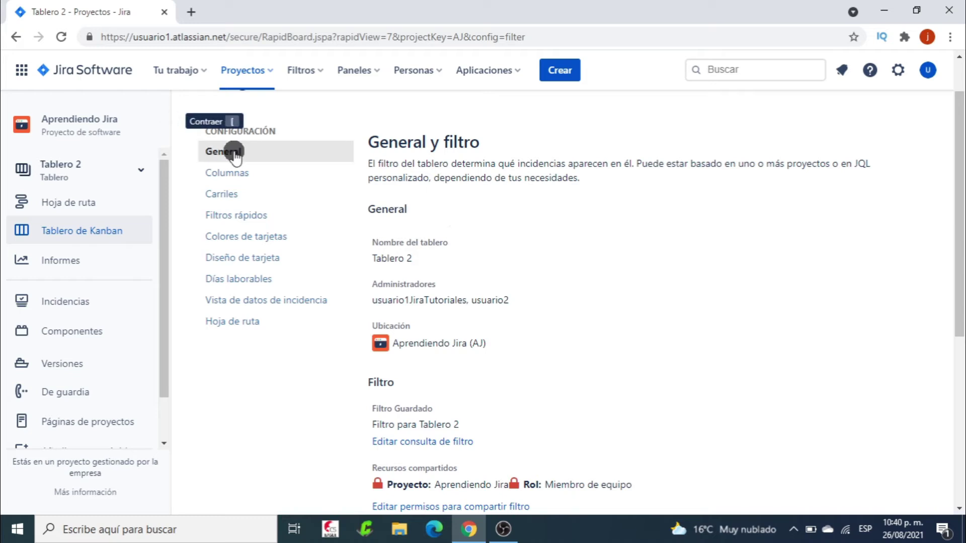
{"action": "scroll", "coordinate": [680, 218], "scroll_direction": "up", "scroll_amount": 1}
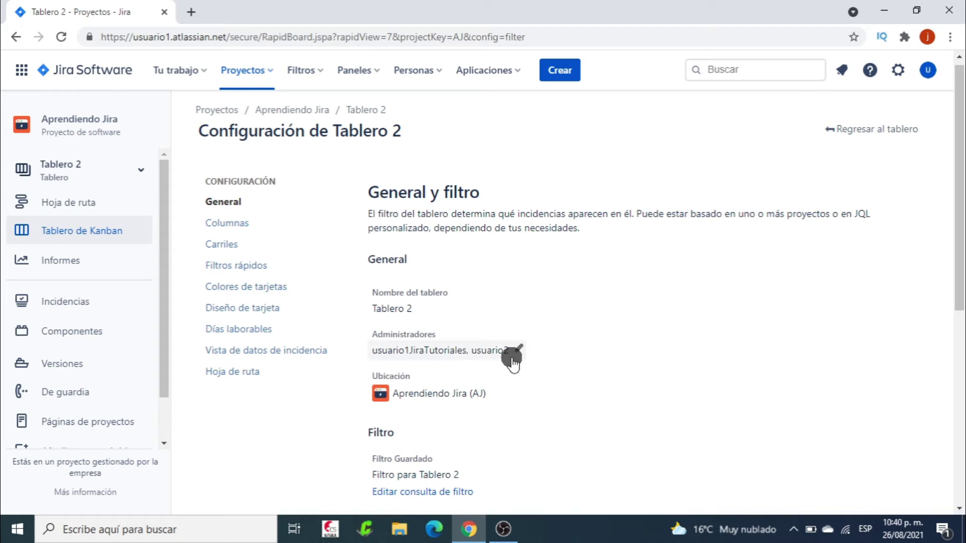
{"action": "scroll", "coordinate": [671, 297], "scroll_direction": "down", "scroll_amount": 1}
{"action": "scroll", "coordinate": [670, 297], "scroll_direction": "up", "scroll_amount": 1}
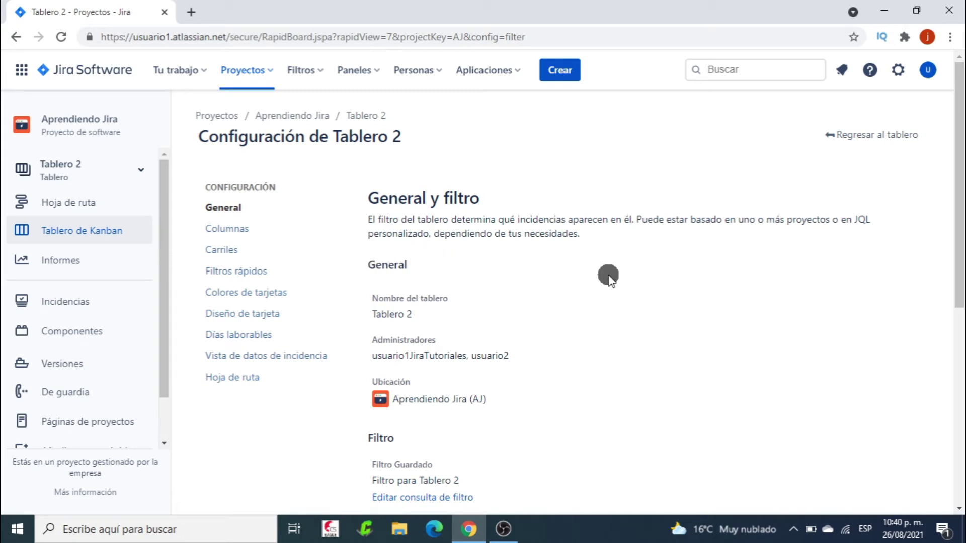
{"action": "scroll", "coordinate": [608, 276], "scroll_direction": "down", "scroll_amount": 2}
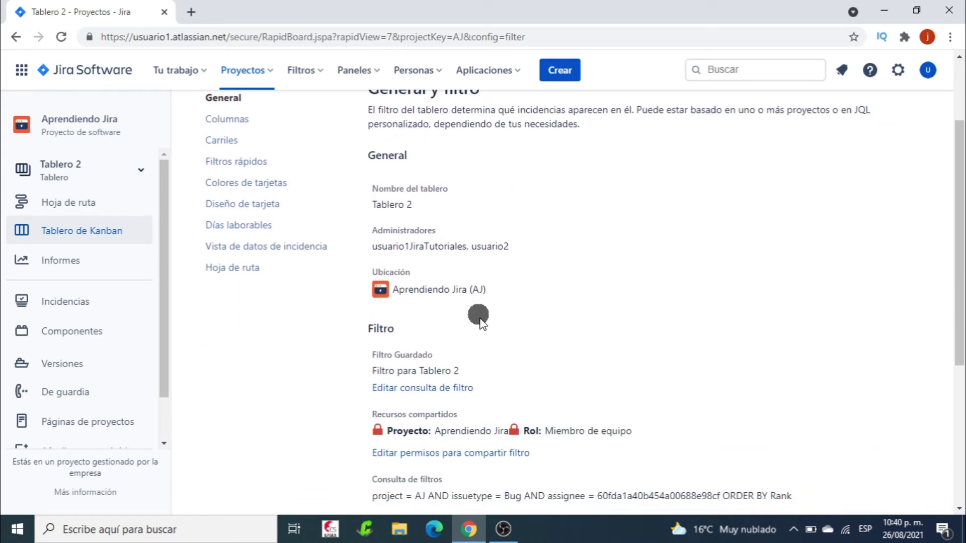
{"action": "scroll", "coordinate": [690, 181], "scroll_direction": "up", "scroll_amount": 2}
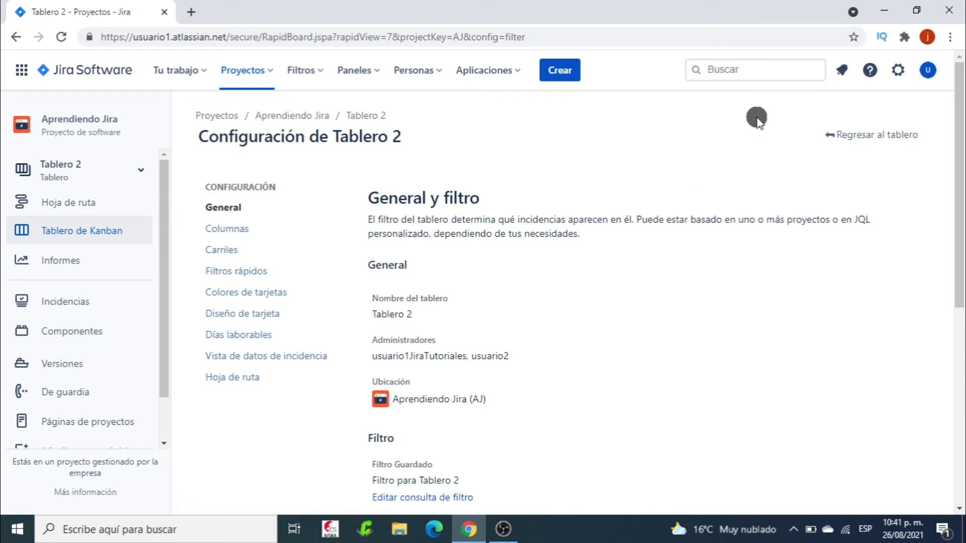
Rename the board as Tablero Kanban Proyecto X in its general settings.
{"action": "scroll", "coordinate": [756, 120], "scroll_direction": "down", "scroll_amount": 1}
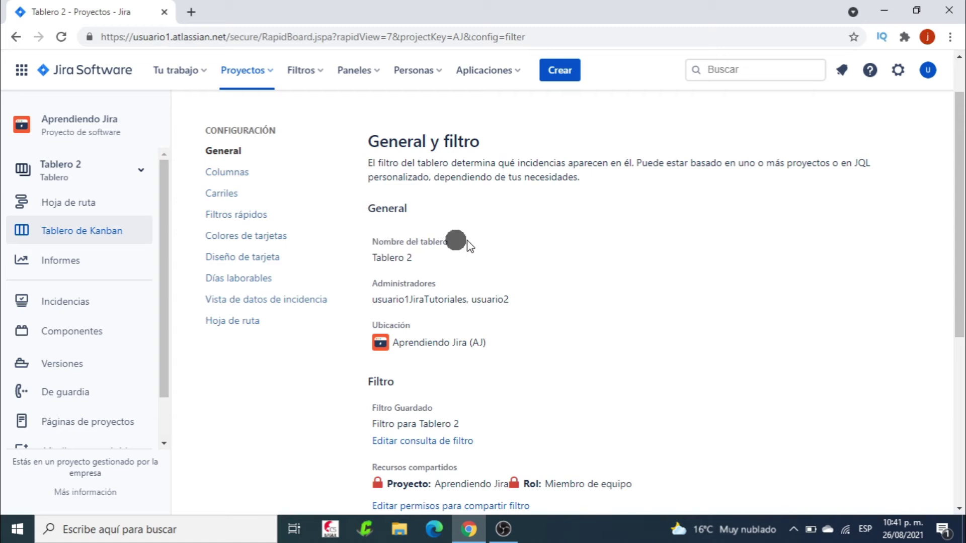
{"action": "left_click", "coordinate": [417, 254]}
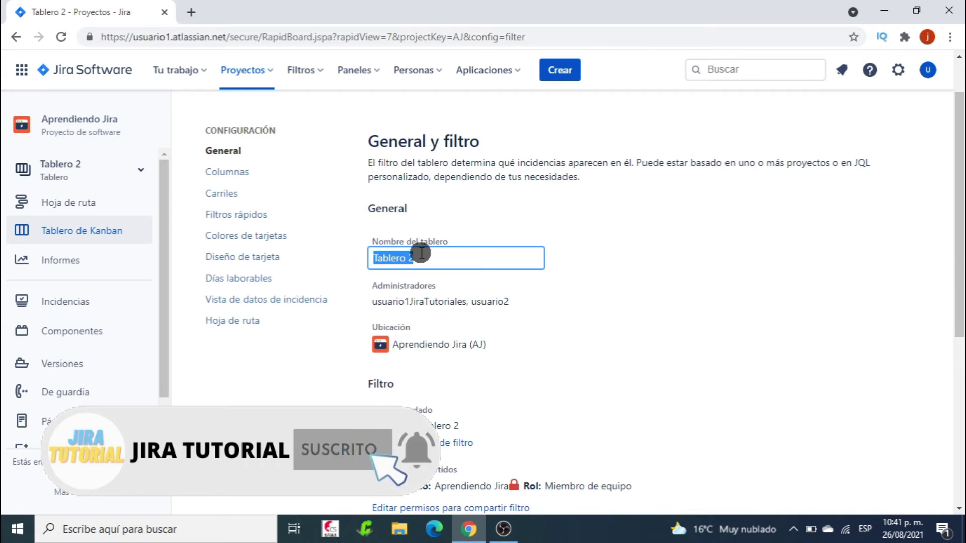
{"action": "left_click", "coordinate": [451, 258]}
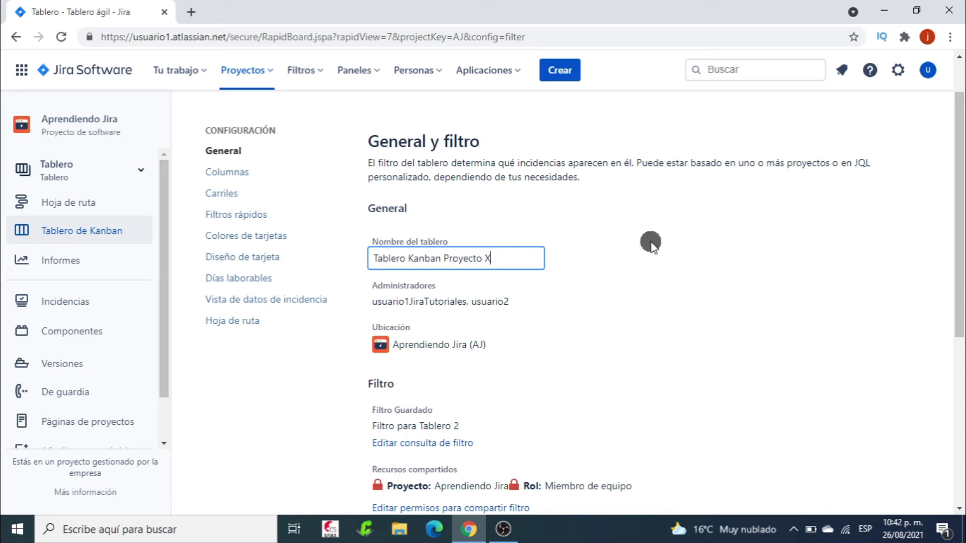
{"action": "left_click", "coordinate": [649, 244]}
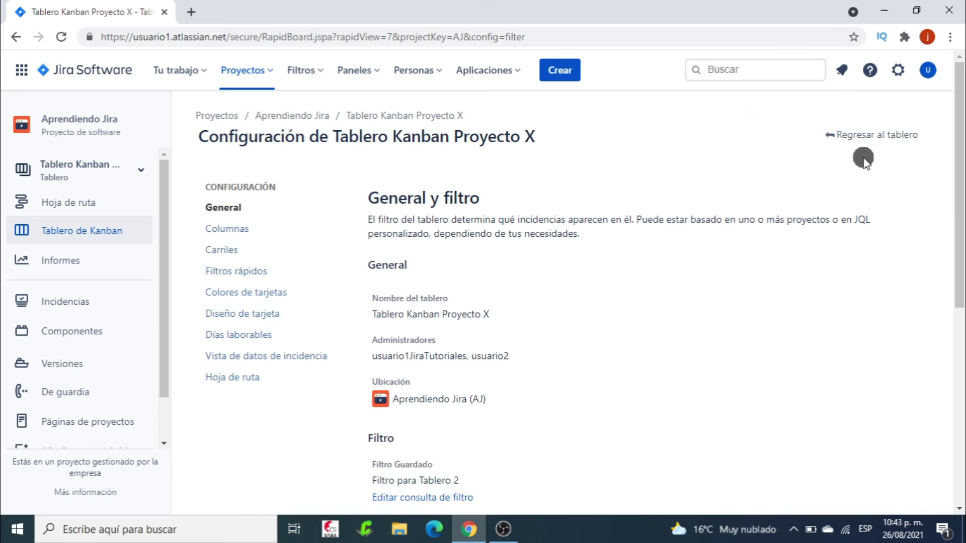
Return to the board and look up its new name in the project's list of boards.
{"action": "left_click", "coordinate": [880, 136]}
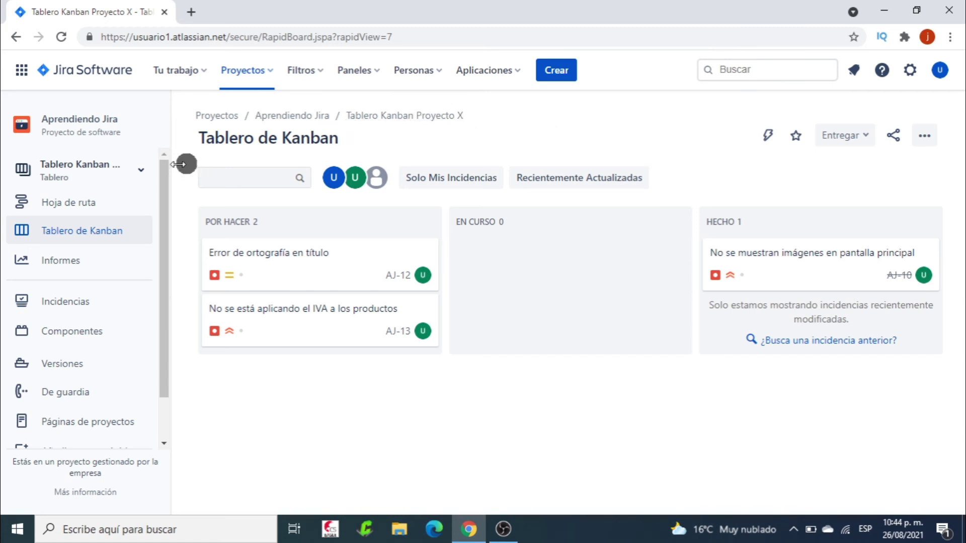
{"action": "left_click", "coordinate": [128, 169]}
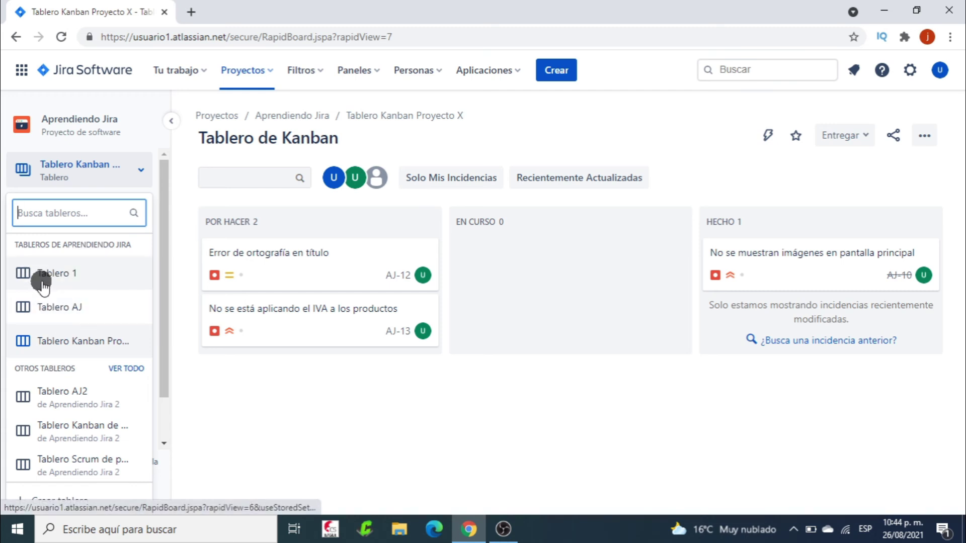
{"action": "left_click", "coordinate": [78, 342]}
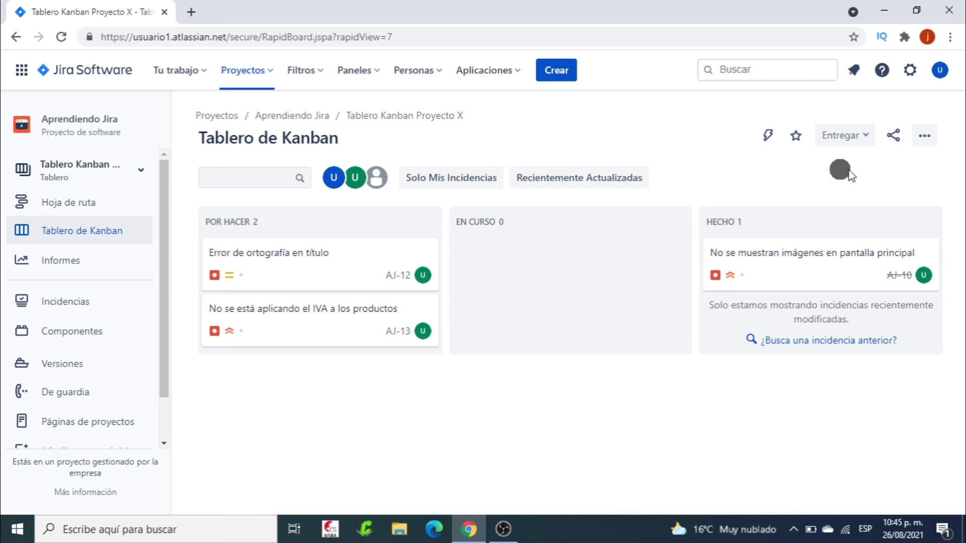
Reopen the board's configuration, set the board name to Tablero 2 and return to the board.
{"action": "left_click", "coordinate": [924, 135]}
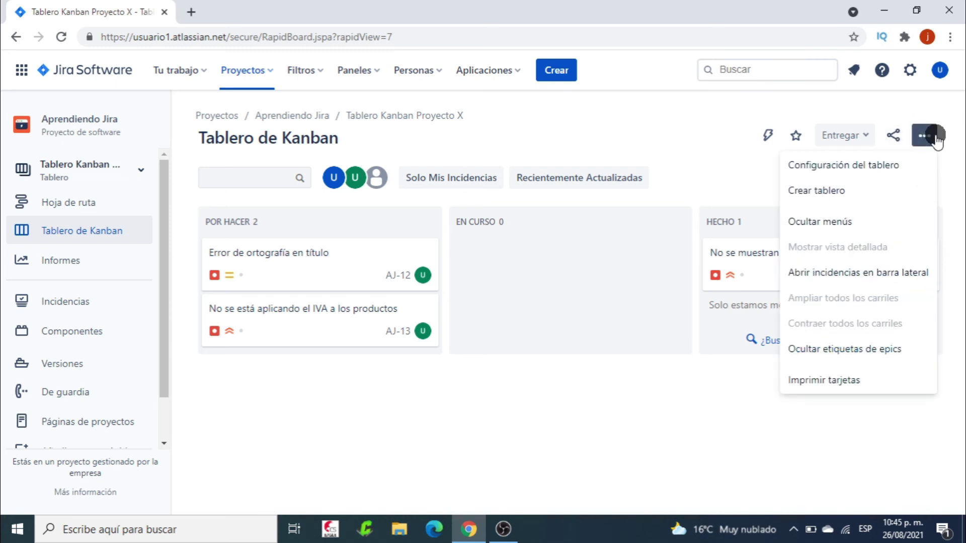
{"action": "left_click", "coordinate": [836, 168]}
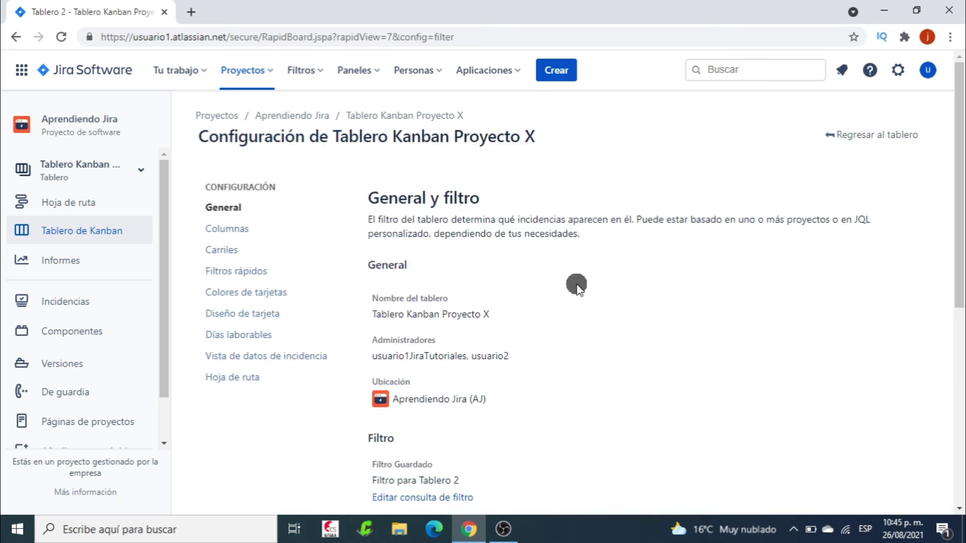
{"action": "scroll", "coordinate": [441, 260], "scroll_direction": "down", "scroll_amount": 2}
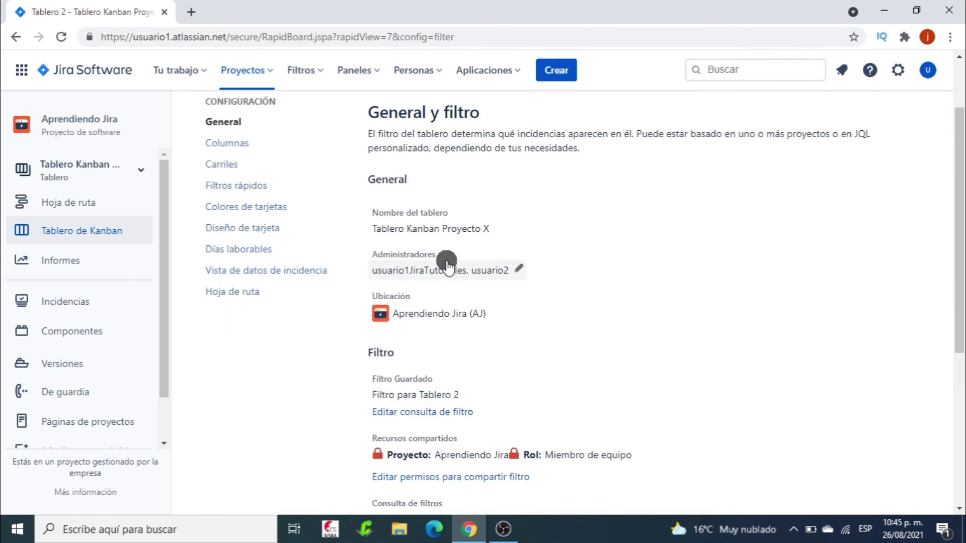
{"action": "left_click", "coordinate": [500, 226]}
{"action": "left_click", "coordinate": [509, 227]}
{"action": "key", "text": "BackSpace"}
{"action": "key", "text": "BackSpace"}
{"action": "key", "text": "BackSpace"}
{"action": "key", "text": "BackSpace"}
{"action": "key", "text": "BackSpace"}
{"action": "key", "text": "BackSpace"}
{"action": "key", "text": "BackSpace"}
{"action": "key", "text": "BackSpace"}
{"action": "key", "text": "BackSpace"}
{"action": "key", "text": "BackSpace"}
{"action": "key", "text": "BackSpace"}
{"action": "key", "text": "BackSpace"}
{"action": "key", "text": "BackSpace"}
{"action": "key", "text": "BackSpace"}
{"action": "key", "text": "BackSpace"}
{"action": "key", "text": "BackSpace"}
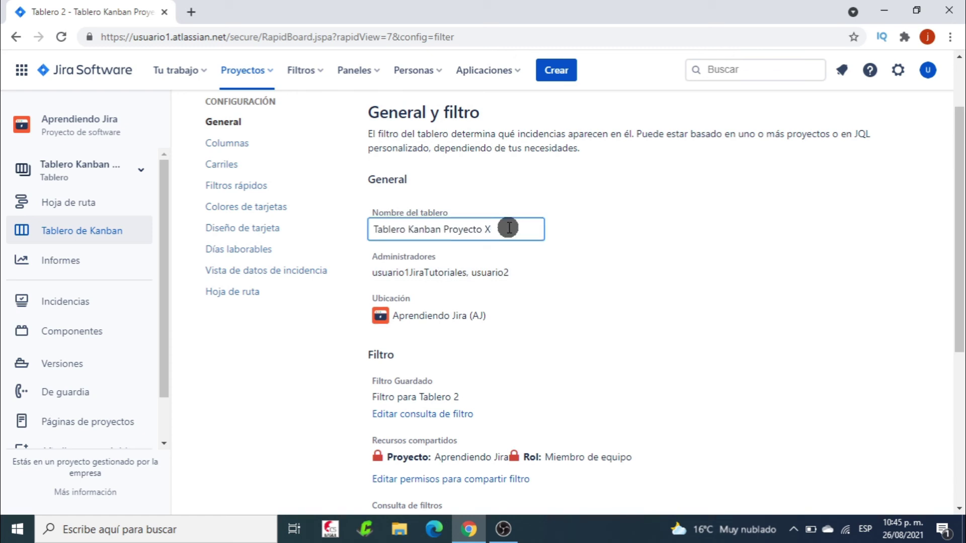
{"action": "key", "text": "BackSpace"}
{"action": "type", "text": "2"}
{"action": "left_click", "coordinate": [655, 229]}
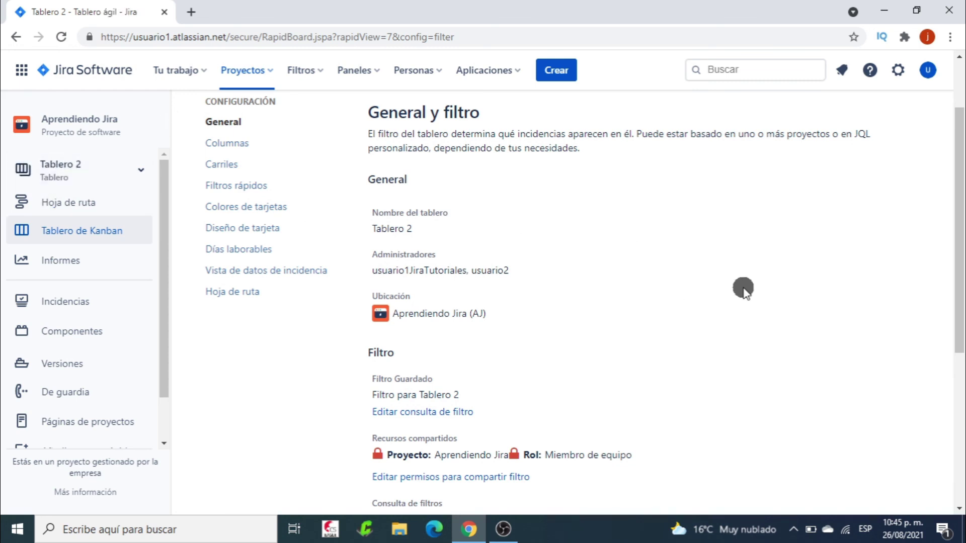
{"action": "left_click", "coordinate": [850, 135]}
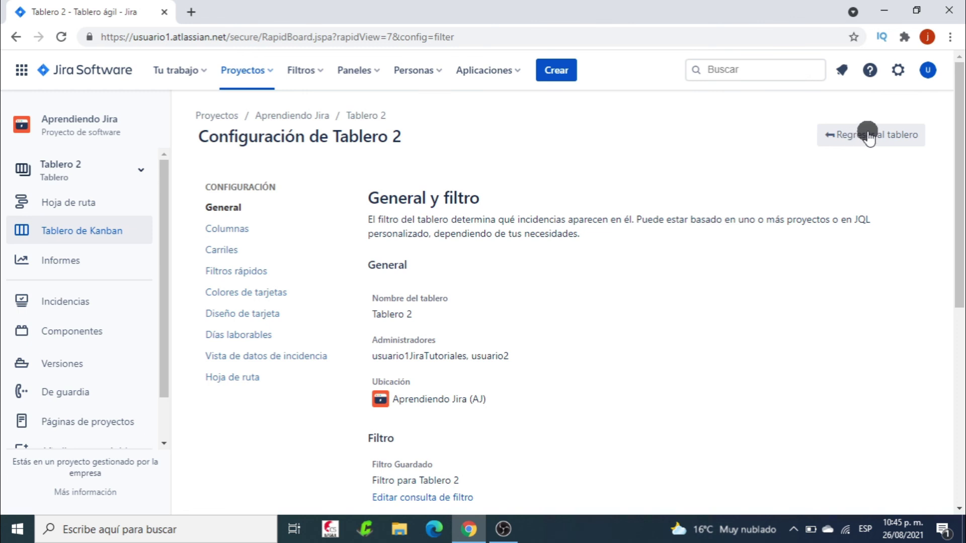